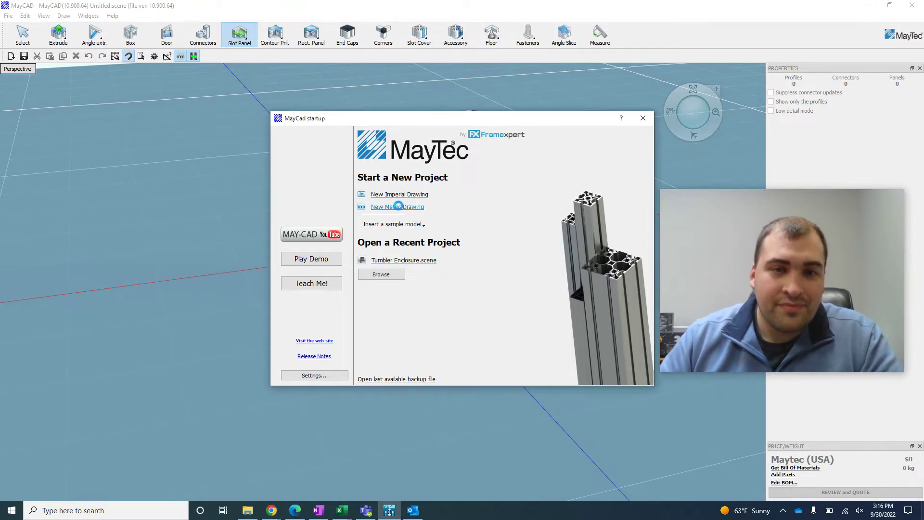
- Create a new metric drawing holding a 2000 × 2000 × 1800 mm box of 40x40, 4E, LP profiles
{"action": "left_click", "coordinate": [399, 207]}
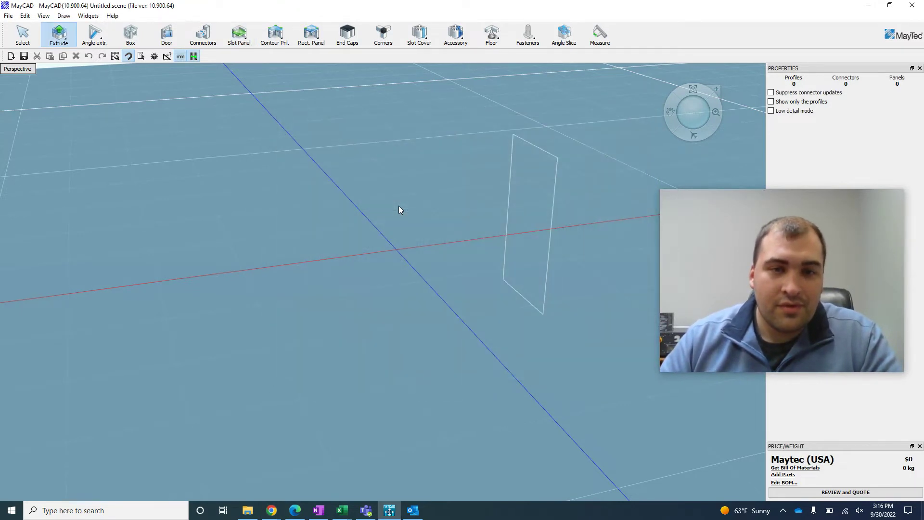
{"action": "left_click", "coordinate": [131, 32]}
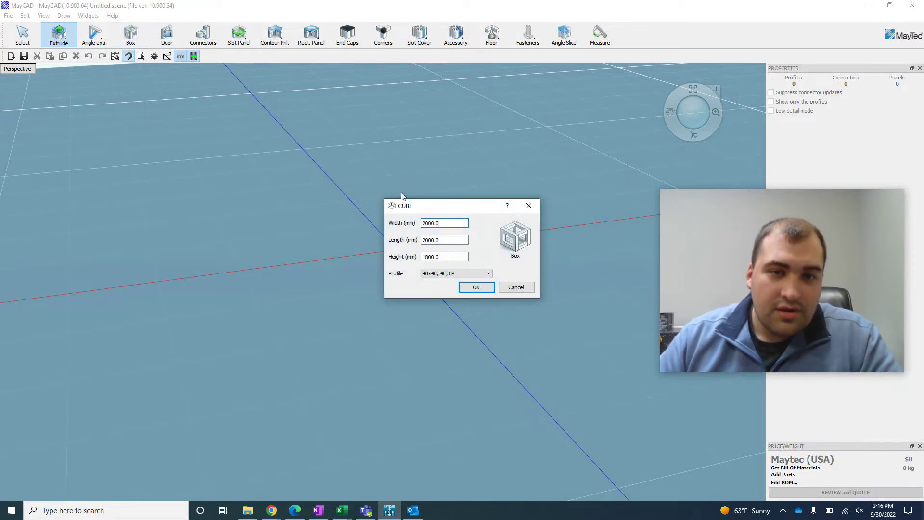
{"action": "key", "text": "Tab"}
{"action": "key", "text": "Tab"}
{"action": "key", "text": "Tab"}
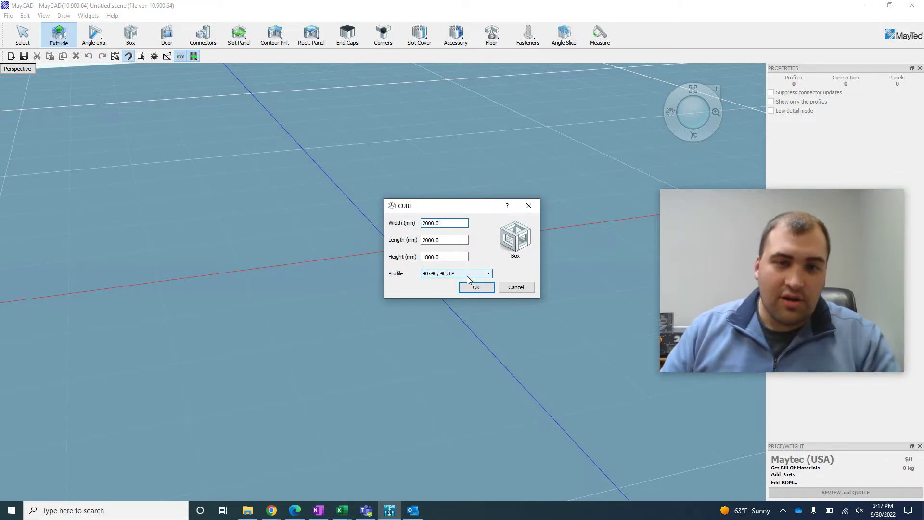
{"action": "left_click", "coordinate": [468, 275]}
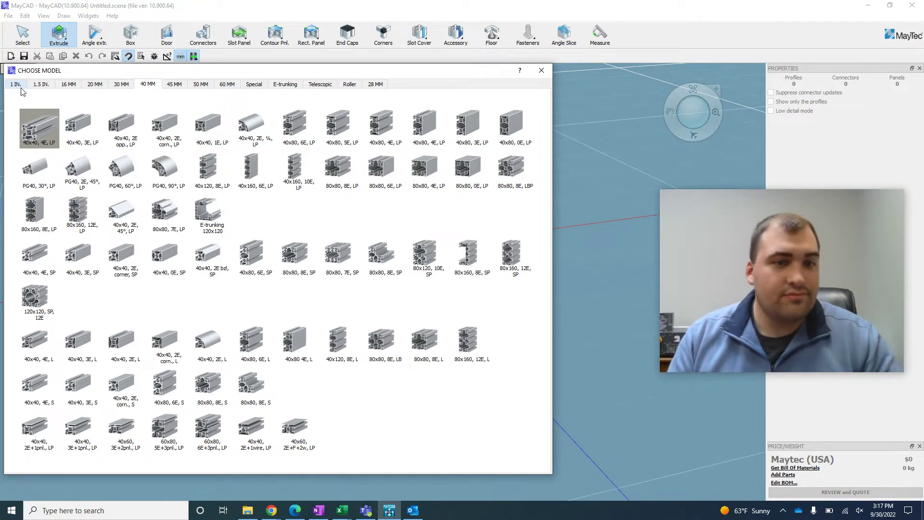
{"action": "double_click", "coordinate": [33, 116]}
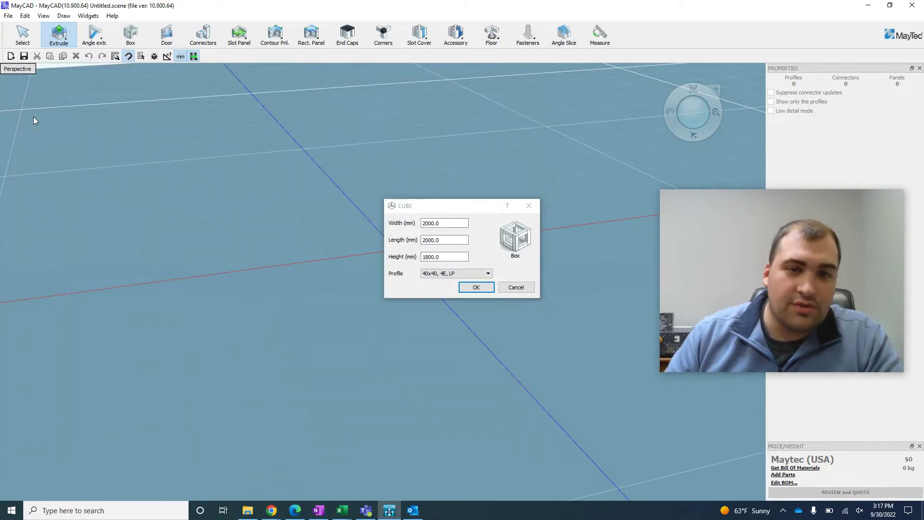
{"action": "left_click", "coordinate": [473, 288]}
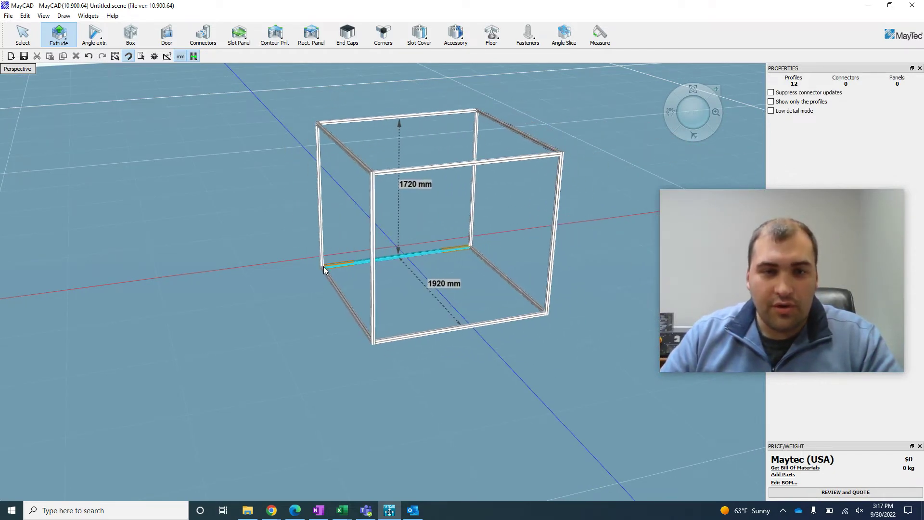
- Place the box frame and delete its front bottom rail
{"action": "left_click", "coordinate": [323, 270]}
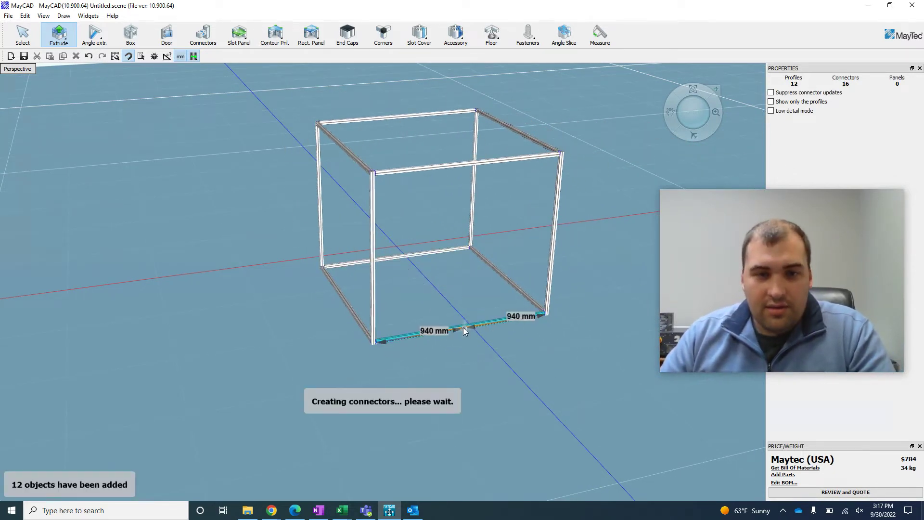
{"action": "left_click", "coordinate": [22, 36]}
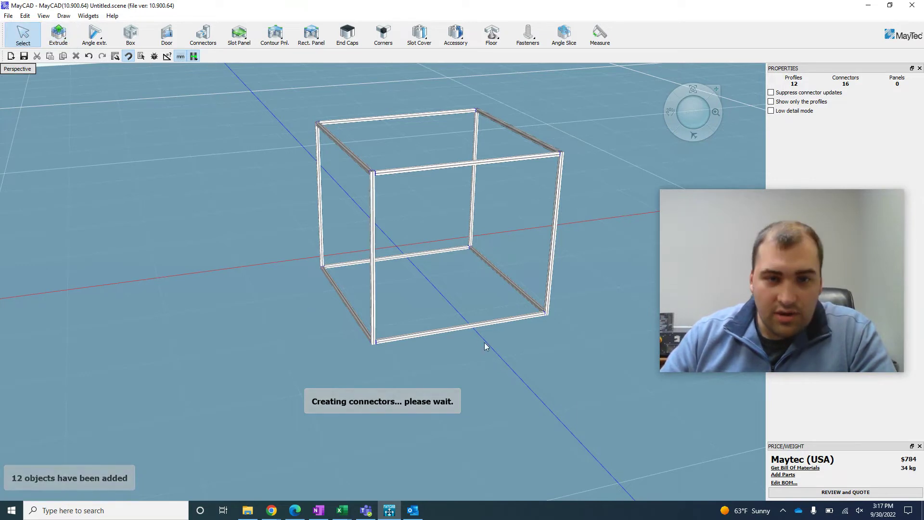
{"action": "left_click", "coordinate": [467, 328]}
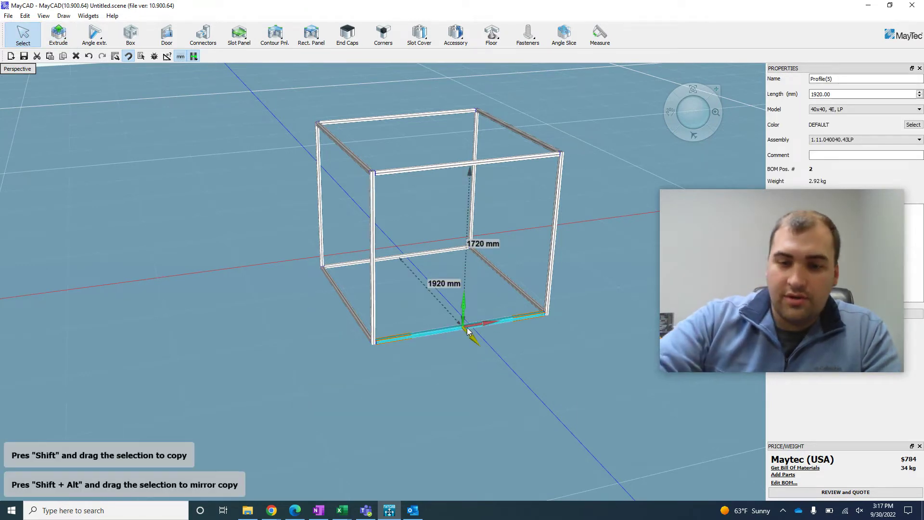
{"action": "key", "text": "Delete"}
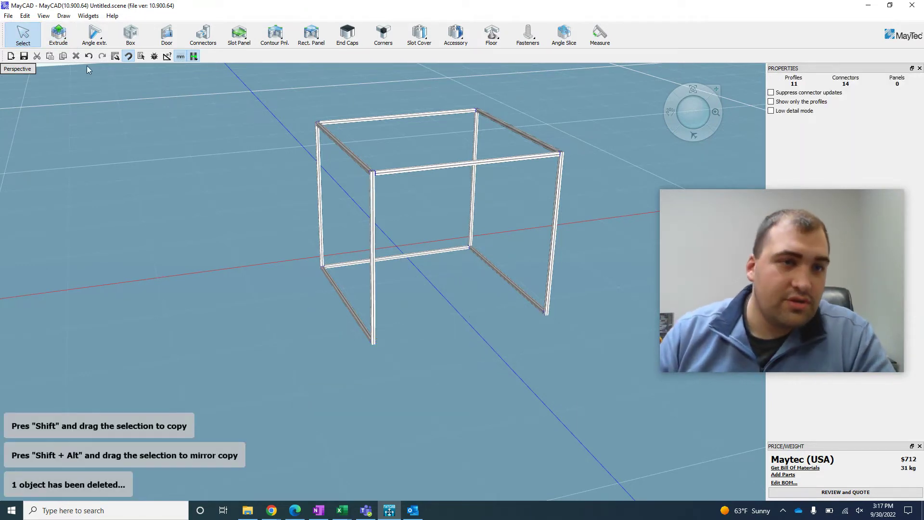
- Add a shorter 1160 mm front bottom rail and an upright post up to the top rail
{"action": "left_click", "coordinate": [60, 36]}
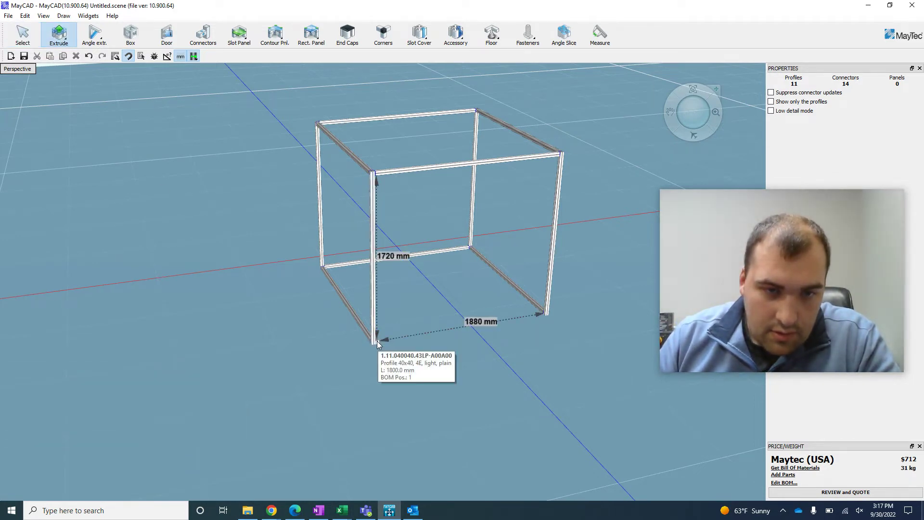
{"action": "left_click", "coordinate": [691, 123]}
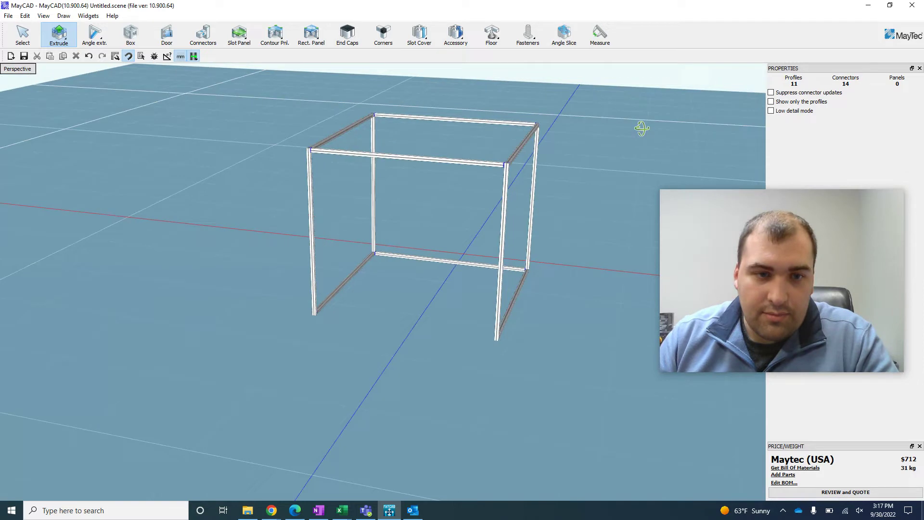
{"action": "left_click", "coordinate": [314, 311]}
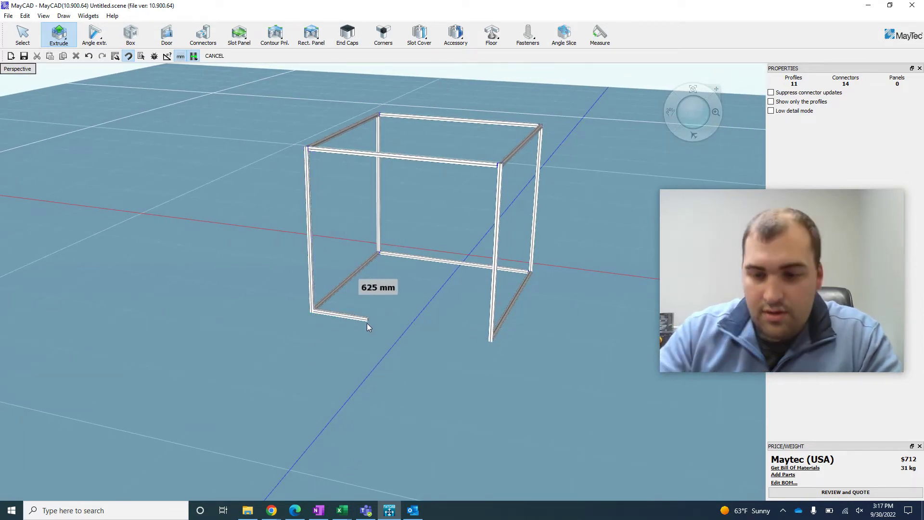
{"action": "type", "text": "1200"}
{"action": "key", "text": "Return"}
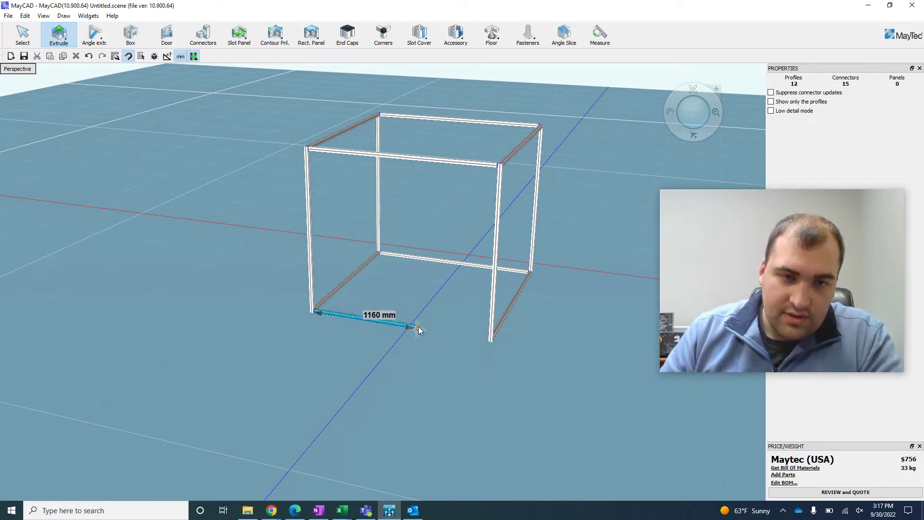
{"action": "left_click", "coordinate": [420, 325]}
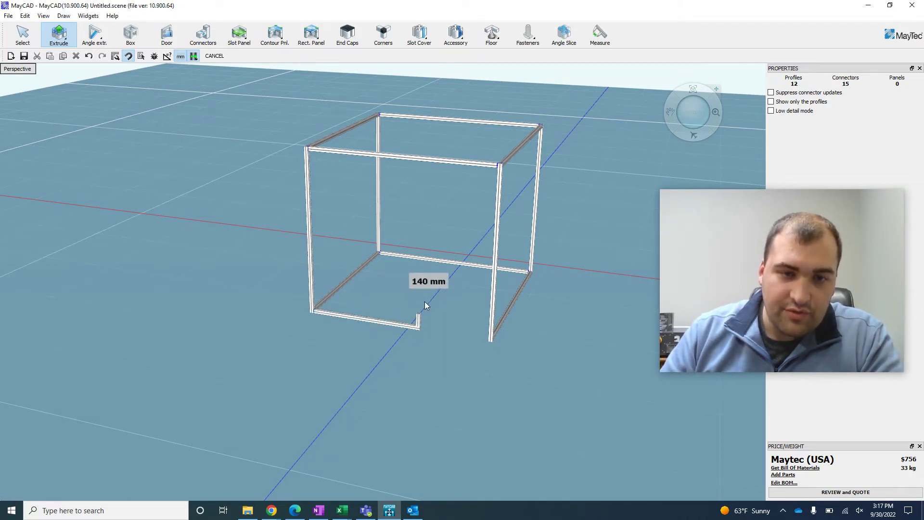
{"action": "left_click", "coordinate": [424, 157]}
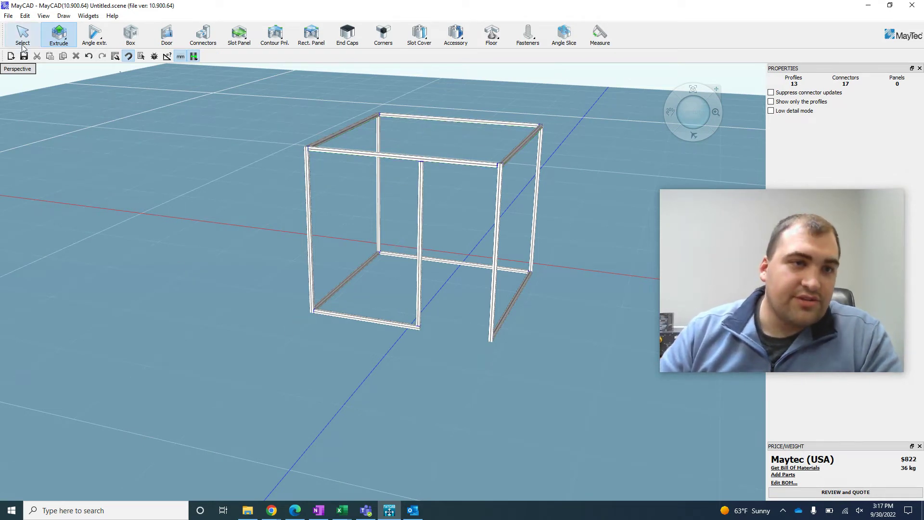
- Flip the orientation of the lower-left bottom corner connector
{"action": "left_click", "coordinate": [202, 36]}
{"action": "scroll", "coordinate": [247, 337], "scroll_direction": "up", "scroll_amount": 3}
{"action": "scroll", "coordinate": [310, 303], "scroll_direction": "up", "scroll_amount": 3}
{"action": "scroll", "coordinate": [298, 307], "scroll_direction": "up", "scroll_amount": 2}
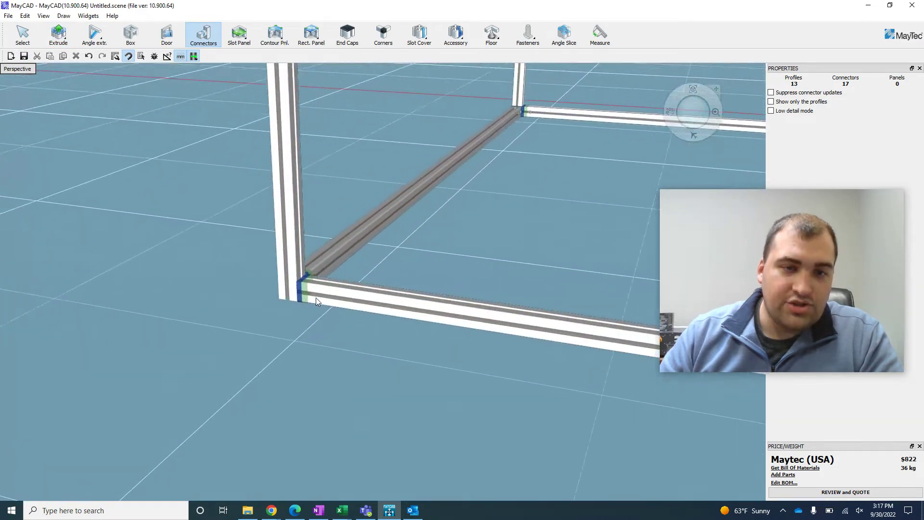
{"action": "scroll", "coordinate": [315, 297], "scroll_direction": "up", "scroll_amount": 2}
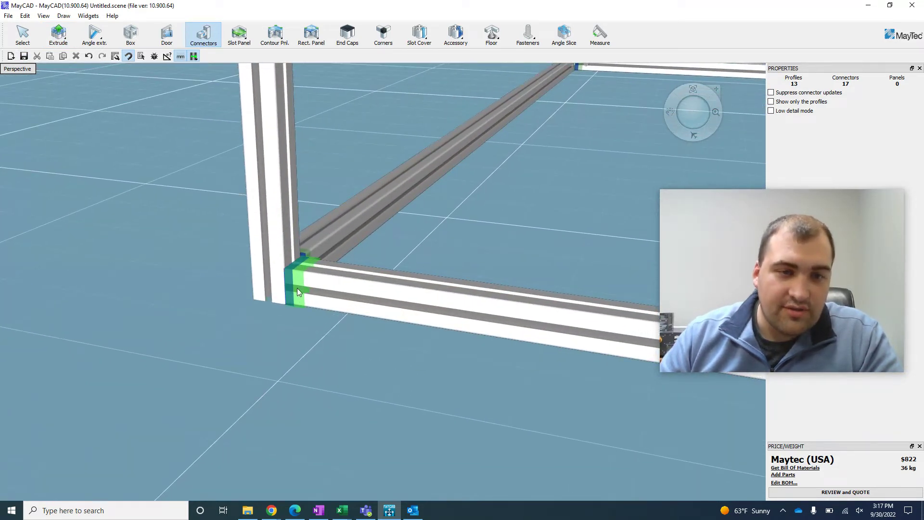
{"action": "left_click", "coordinate": [297, 289]}
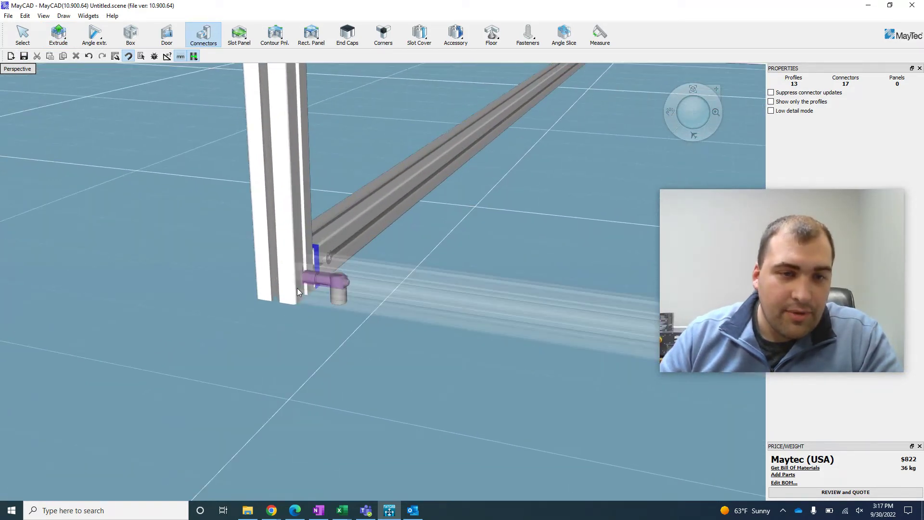
{"action": "left_click", "coordinate": [337, 278]}
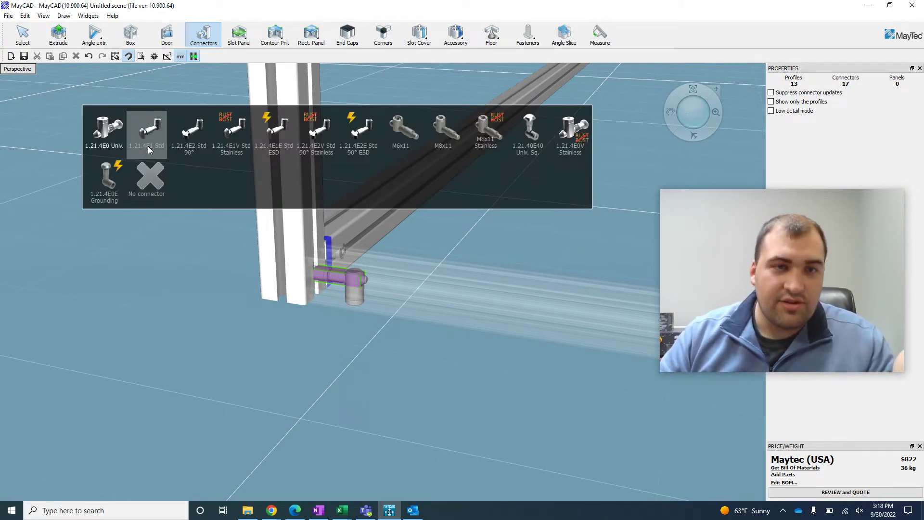
{"action": "left_click", "coordinate": [333, 278]}
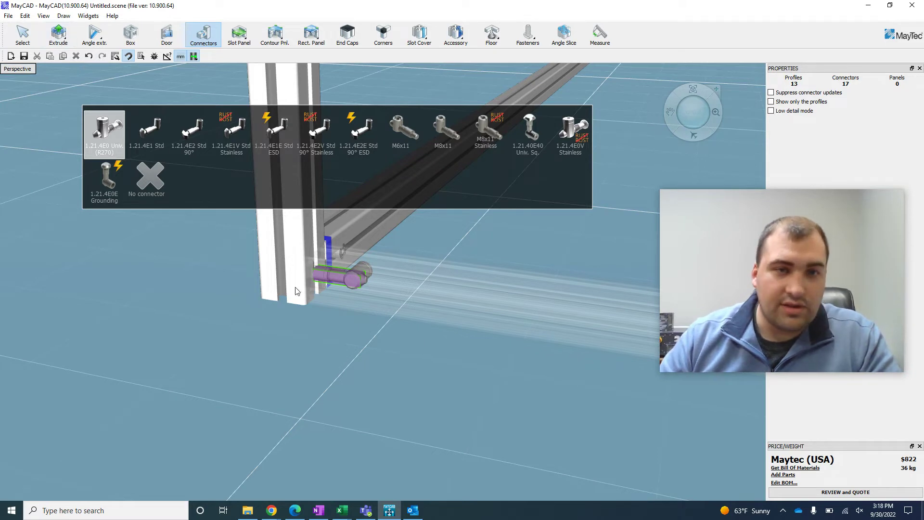
{"action": "key", "text": "Escape"}
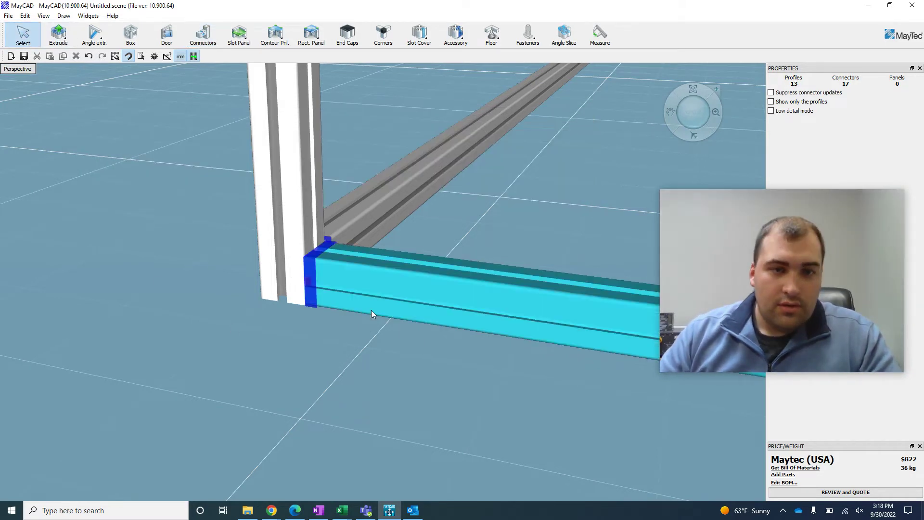
{"action": "scroll", "coordinate": [404, 308], "scroll_direction": "up", "scroll_amount": 3}
{"action": "scroll", "coordinate": [427, 305], "scroll_direction": "down", "scroll_amount": 2}
{"action": "scroll", "coordinate": [453, 304], "scroll_direction": "down", "scroll_amount": 2}
{"action": "scroll", "coordinate": [460, 285], "scroll_direction": "down", "scroll_amount": 2}
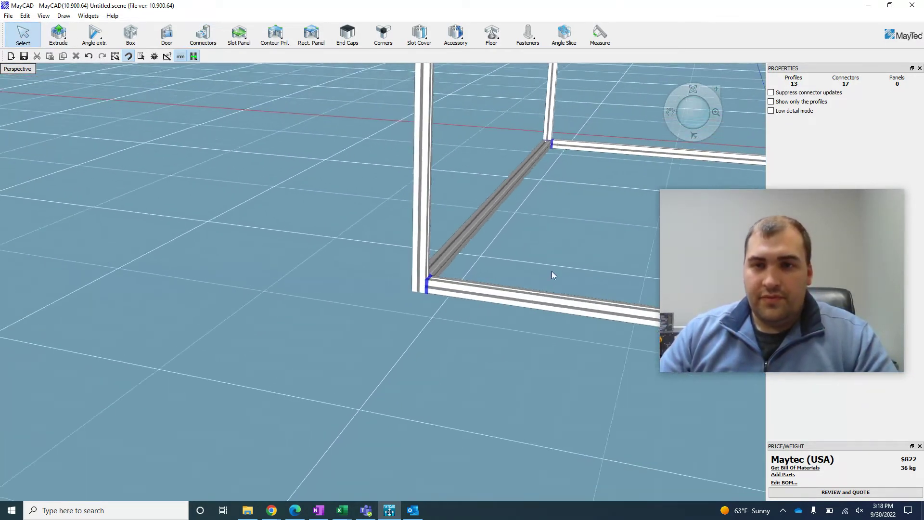
{"action": "scroll", "coordinate": [551, 271], "scroll_direction": "down", "scroll_amount": 2}
{"action": "scroll", "coordinate": [584, 213], "scroll_direction": "down", "scroll_amount": 2}
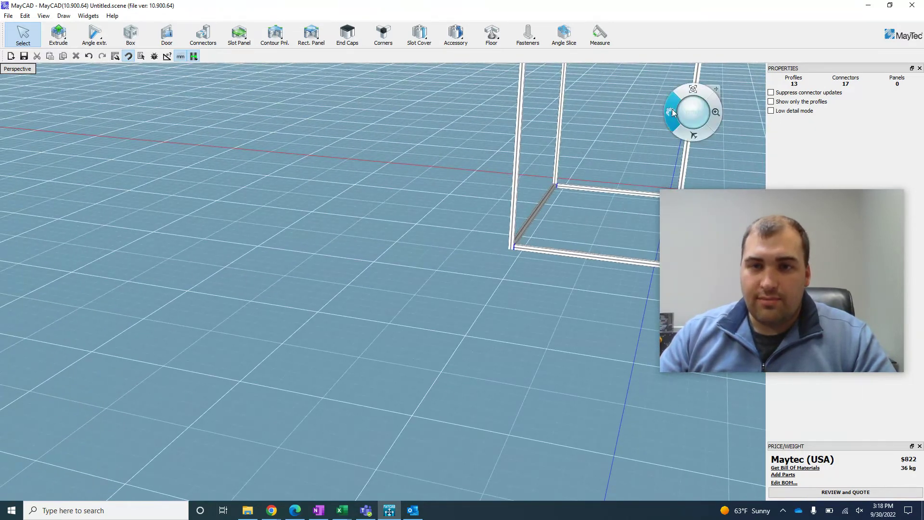
- Hang a 706 × 1760 mm hinged mesh door from the upright post in the front opening
{"action": "middle_click_drag", "start_coordinate": [693, 109], "coordinate": [496, 213]}
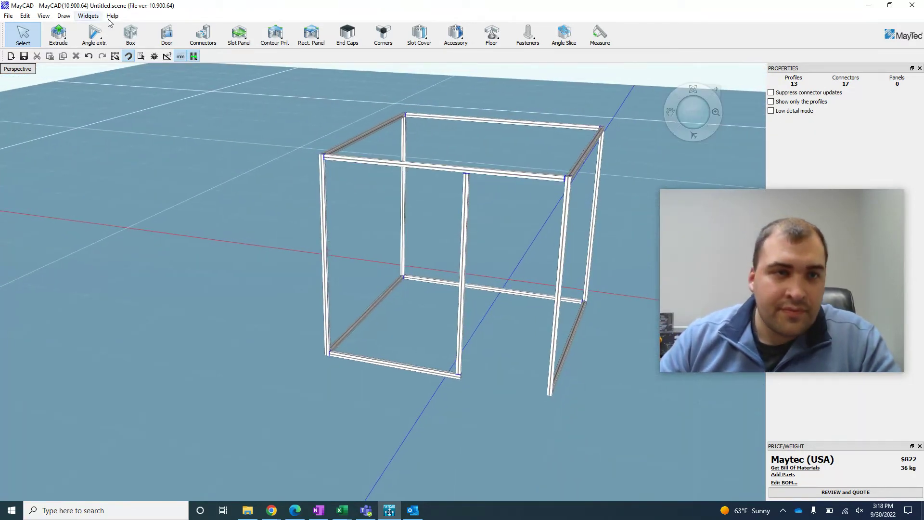
{"action": "left_click", "coordinate": [167, 33]}
{"action": "mouse_move", "coordinate": [693, 109]}
{"action": "middle_mouse_down"}
{"action": "mouse_move", "coordinate": [737, 101]}
{"action": "mouse_move", "coordinate": [614, 239]}
{"action": "middle_mouse_up"}
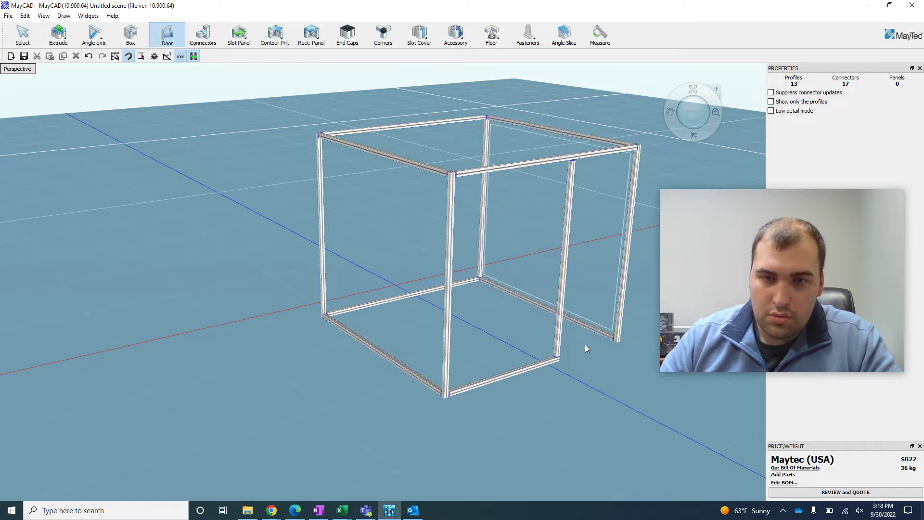
{"action": "left_click", "coordinate": [618, 325]}
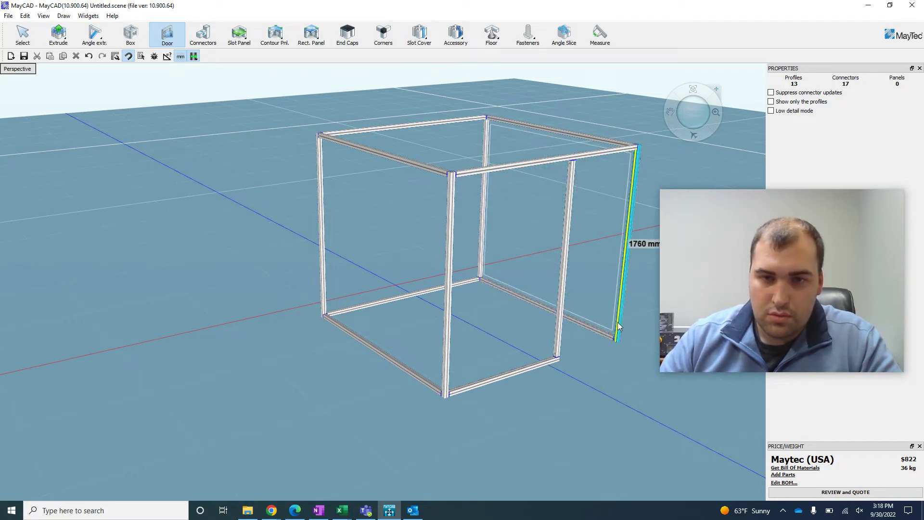
{"action": "left_click", "coordinate": [560, 352]}
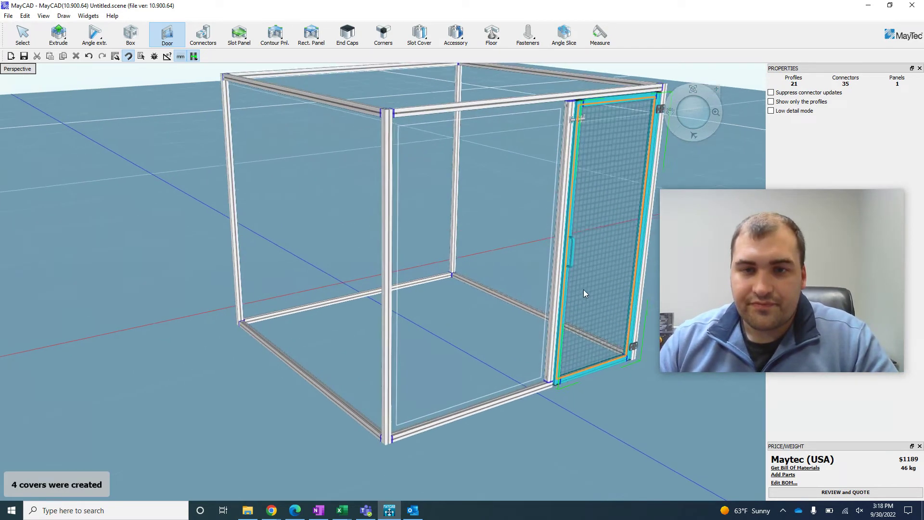
{"action": "scroll", "coordinate": [585, 288], "scroll_direction": "up", "scroll_amount": 3}
{"action": "left_click", "coordinate": [575, 370]}
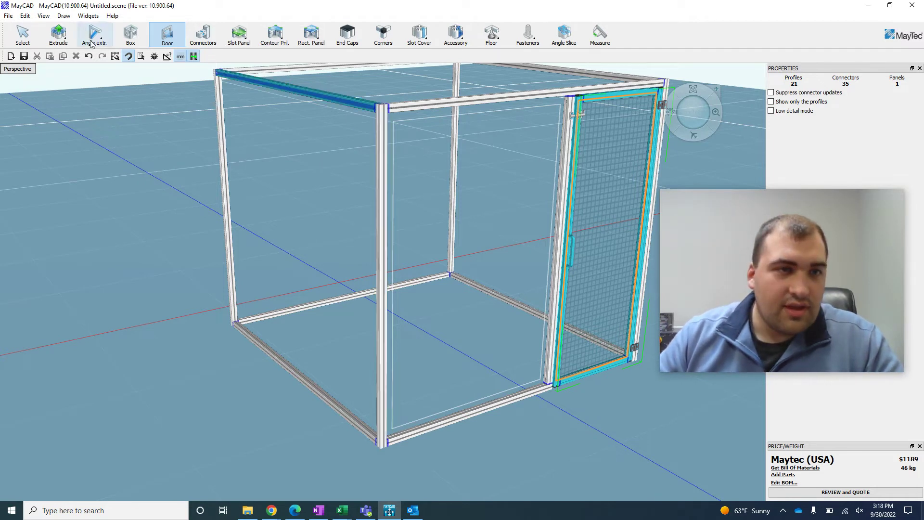
- Add upright posts from the back and side bottom rails to the top rails, starting one front-left
{"action": "key", "text": "Escape"}
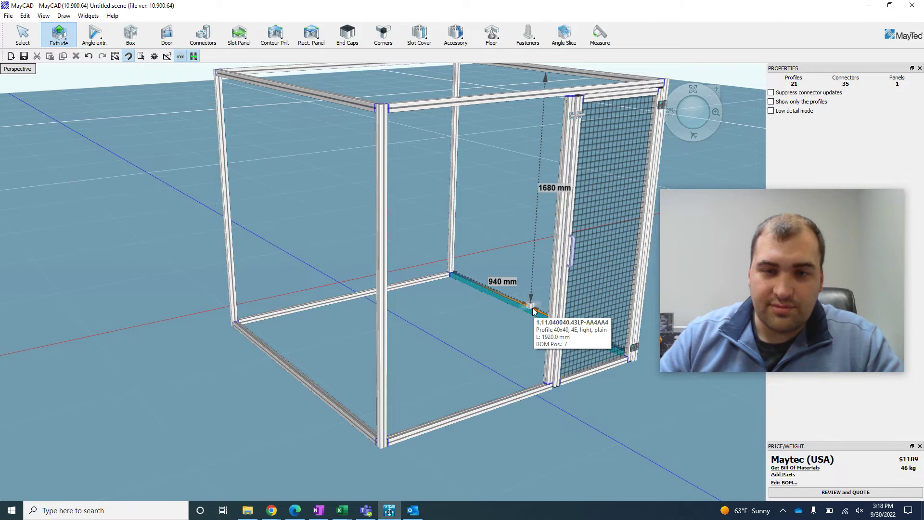
{"action": "left_click", "coordinate": [533, 312]}
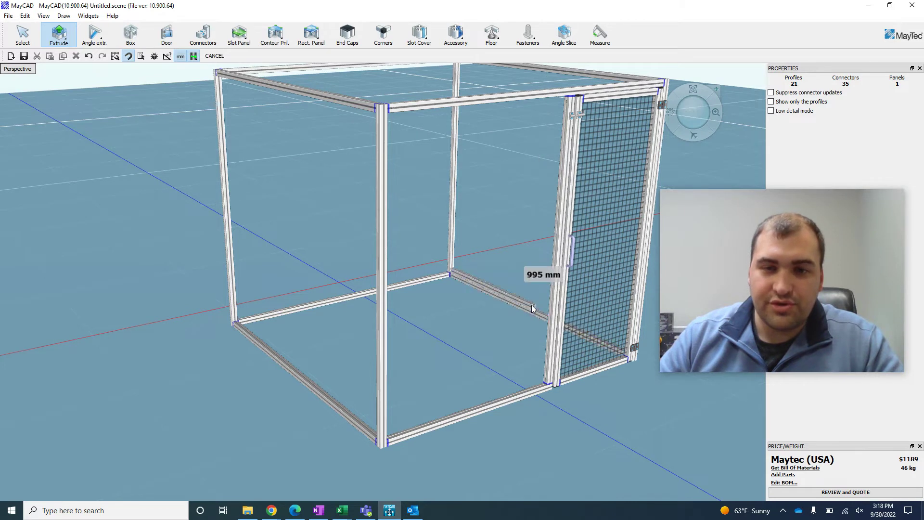
{"action": "left_click", "coordinate": [546, 68]}
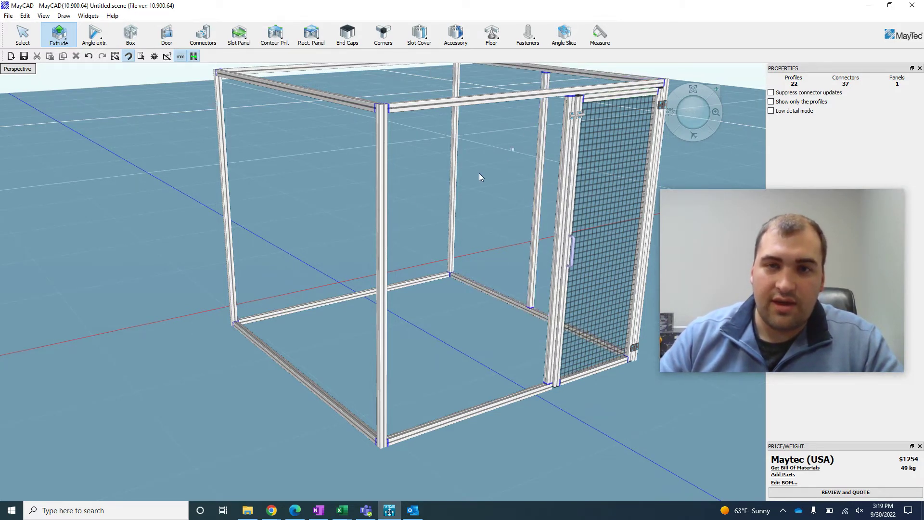
{"action": "left_click", "coordinate": [351, 293]}
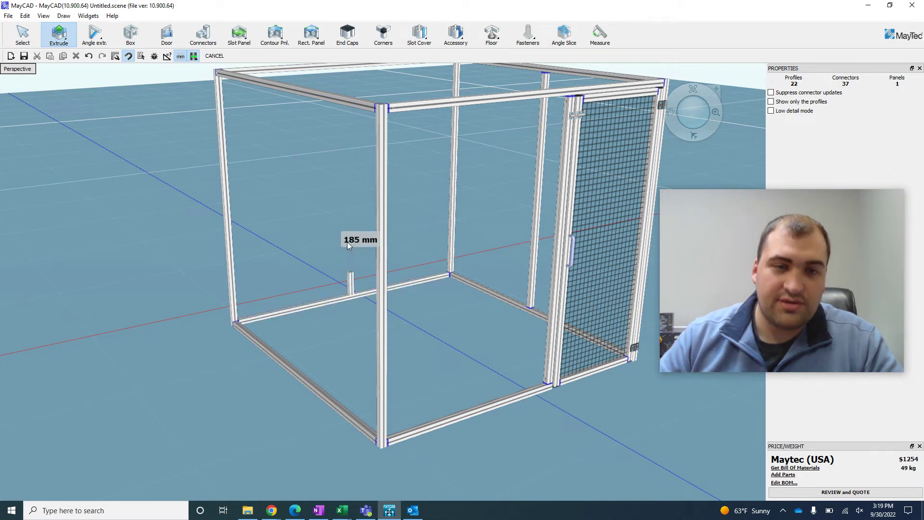
{"action": "left_click", "coordinate": [351, 65]}
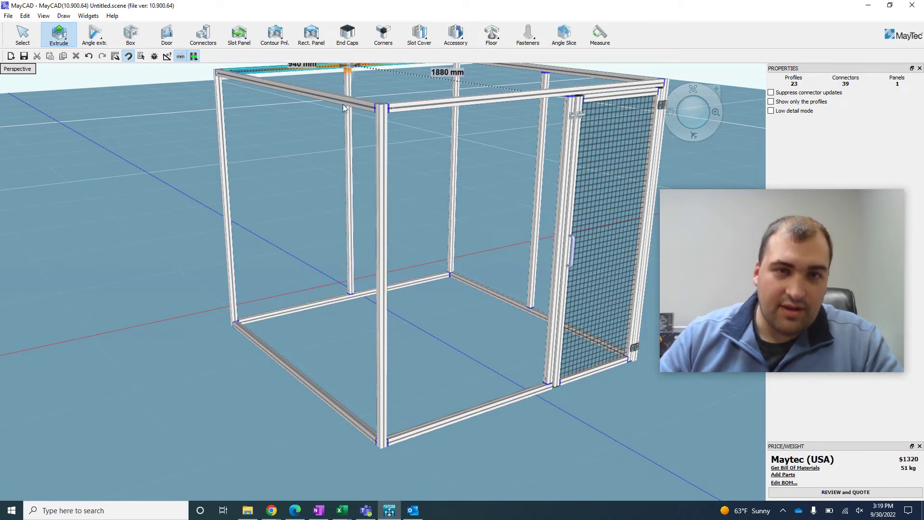
{"action": "left_click", "coordinate": [293, 368]}
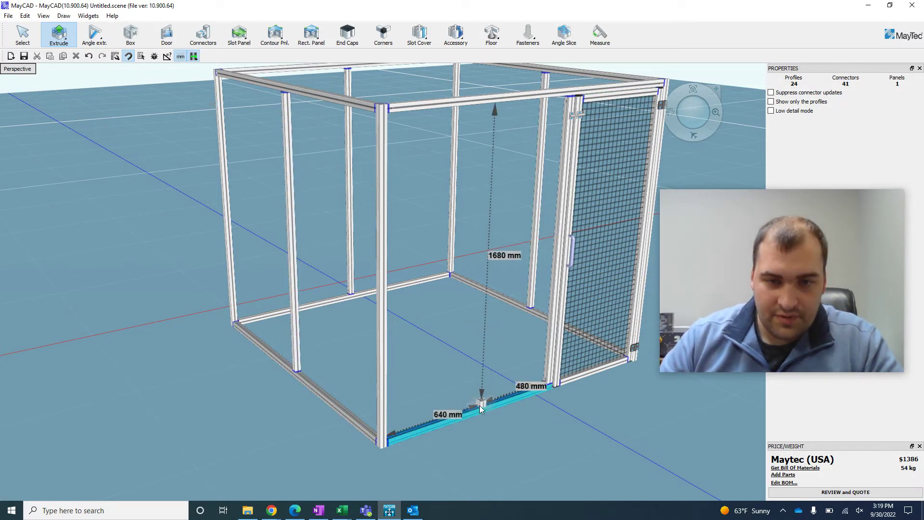
- Fill the three back wall sections with 1x1 inch PVC-coated wire mesh
{"action": "left_click", "coordinate": [245, 41]}
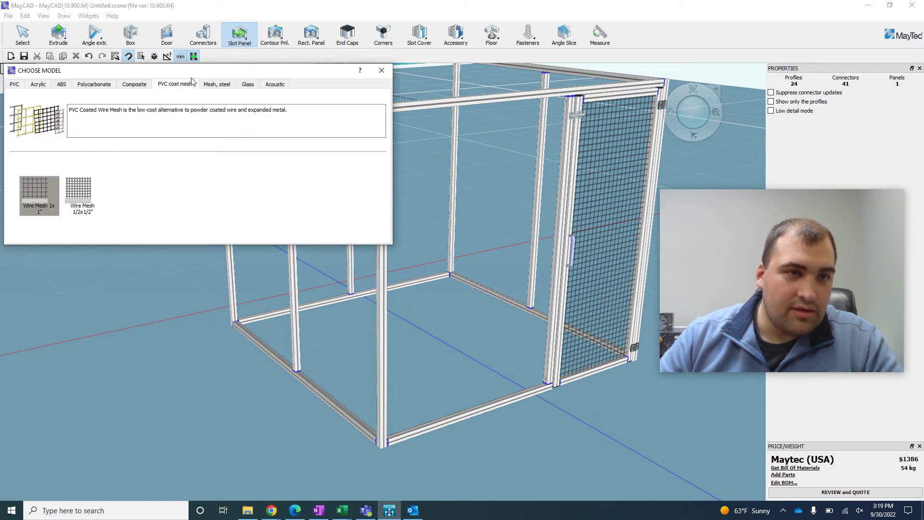
{"action": "left_click", "coordinate": [31, 192]}
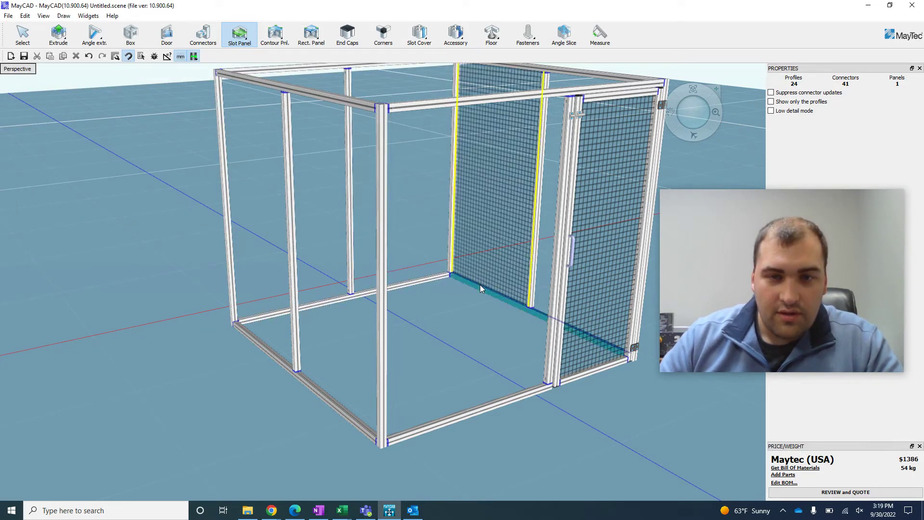
{"action": "left_click", "coordinate": [481, 284]}
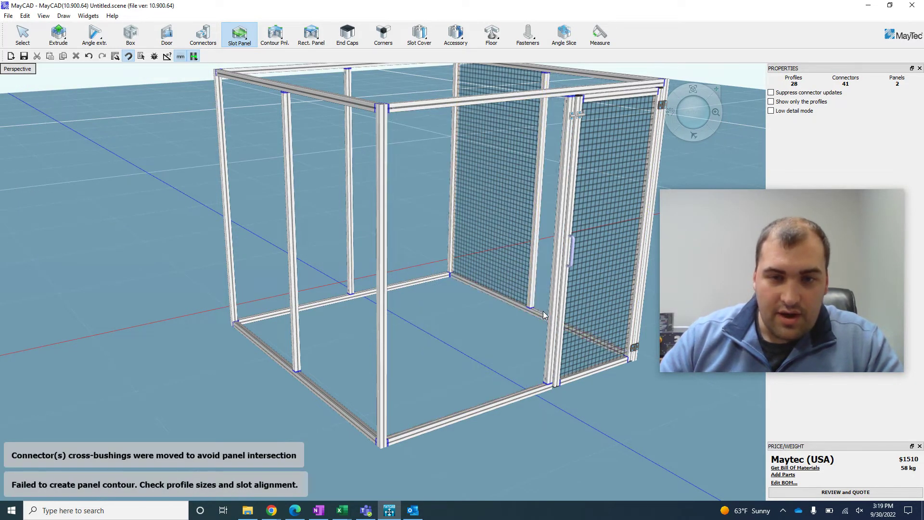
{"action": "left_click", "coordinate": [403, 281]}
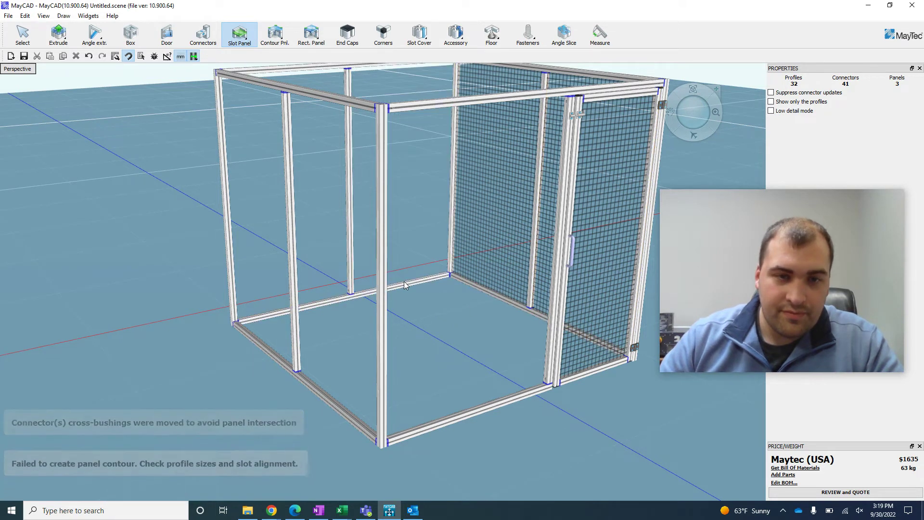
{"action": "left_click", "coordinate": [326, 299]}
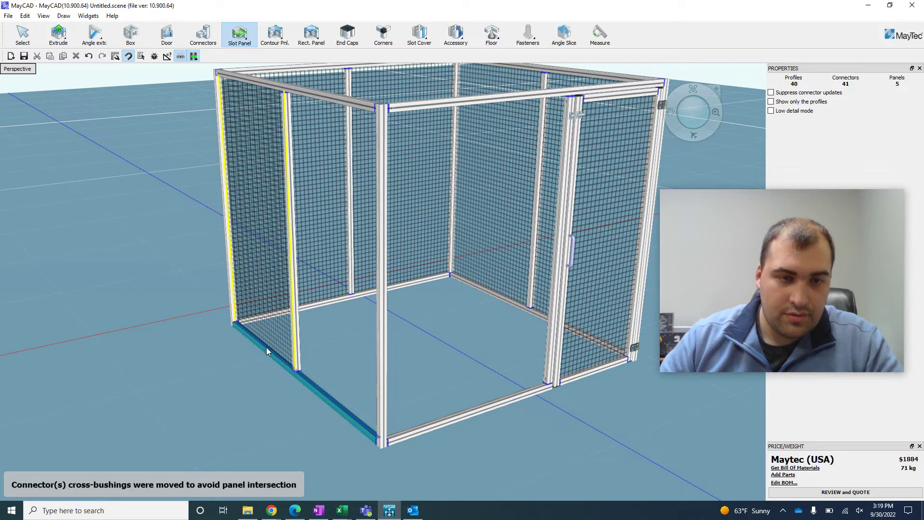
- Fill the front-left, remaining and front sections with the same mesh, checking from underneath
{"action": "left_click", "coordinate": [320, 382]}
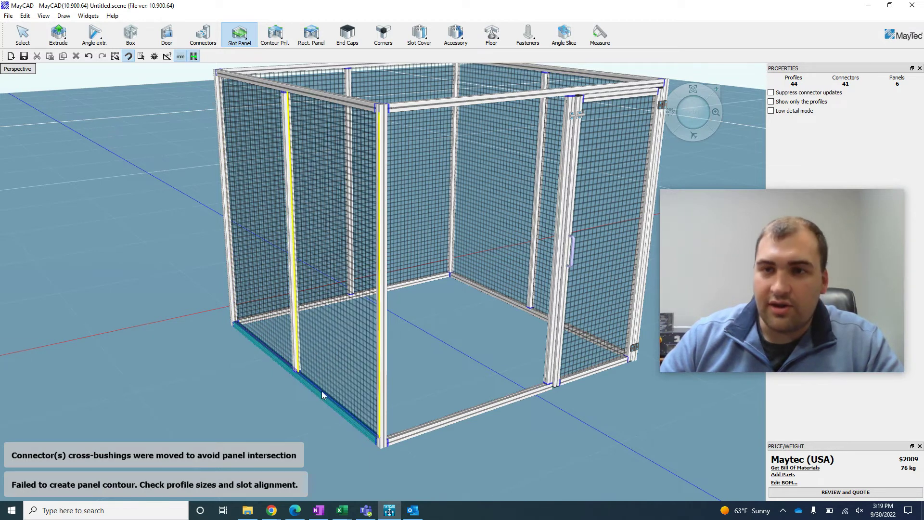
{"action": "left_click", "coordinate": [322, 390]}
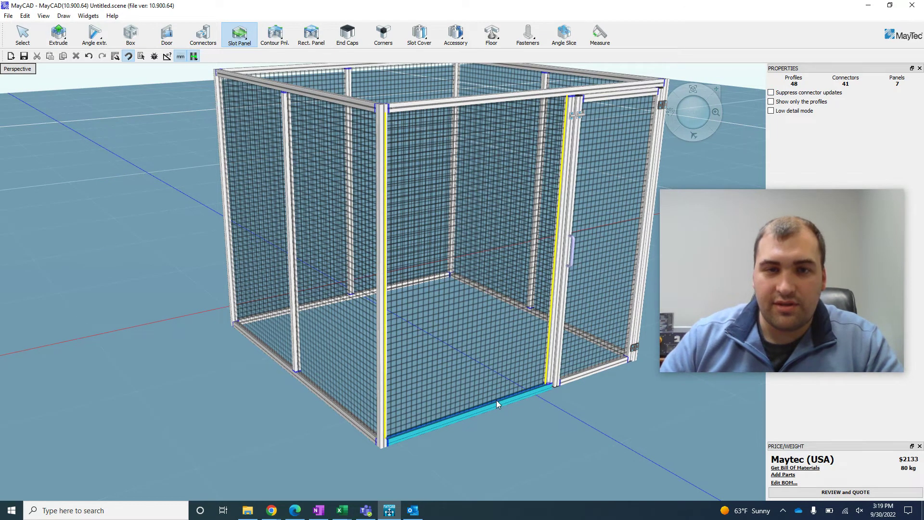
{"action": "left_click", "coordinate": [496, 403]}
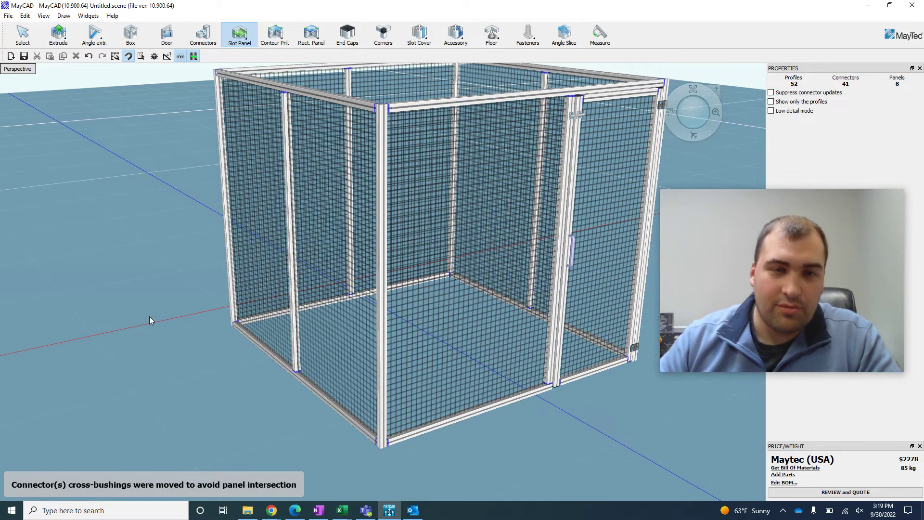
{"action": "left_click_drag", "start_coordinate": [688, 123], "coordinate": [642, 207]}
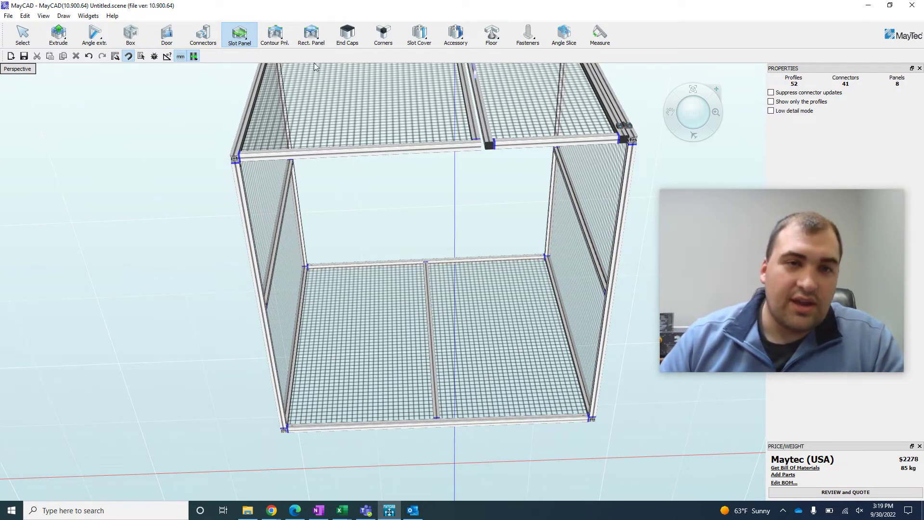
- Select the M14X66X50 GD-Zn levelling foot from the Foot M14 catalogue
{"action": "left_click", "coordinate": [494, 36]}
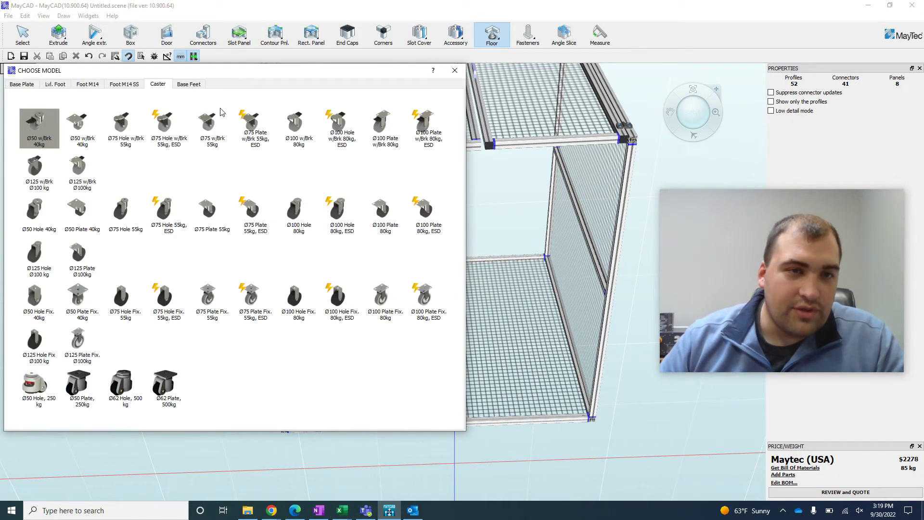
{"action": "left_click", "coordinate": [123, 85]}
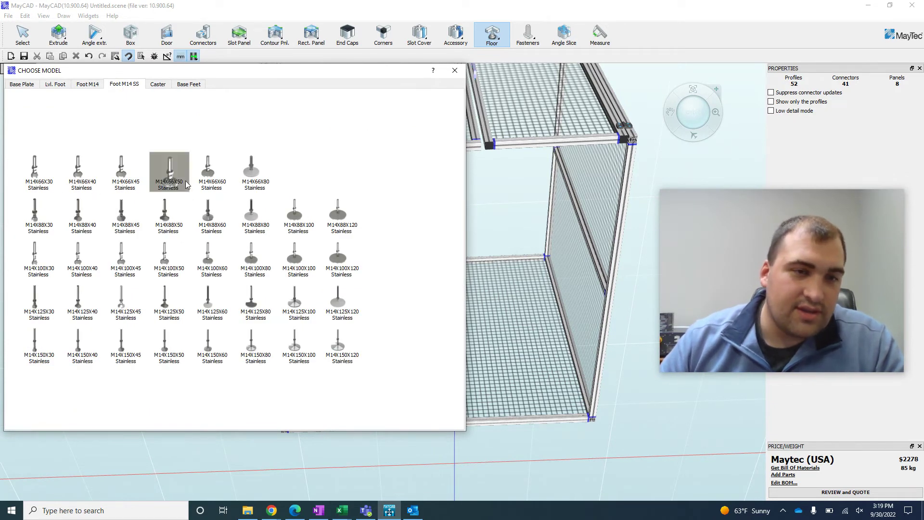
{"action": "left_click", "coordinate": [92, 87]}
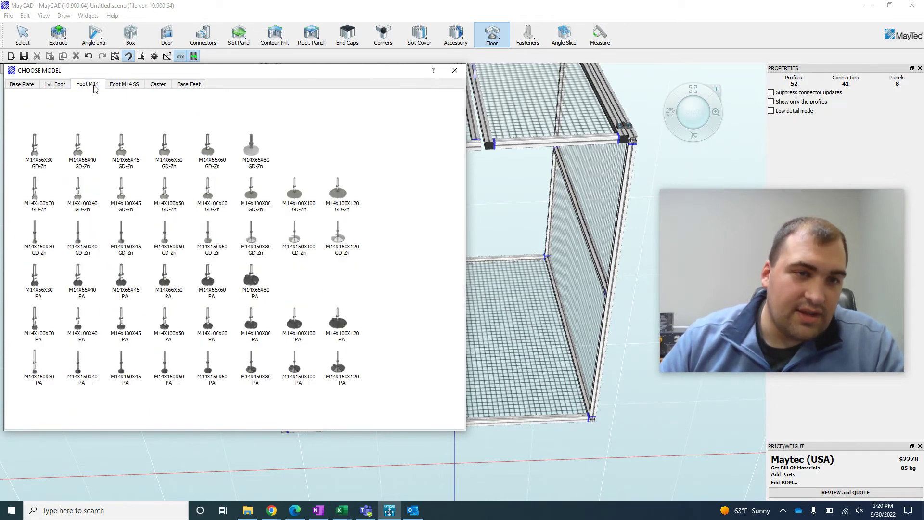
{"action": "left_click", "coordinate": [171, 160]}
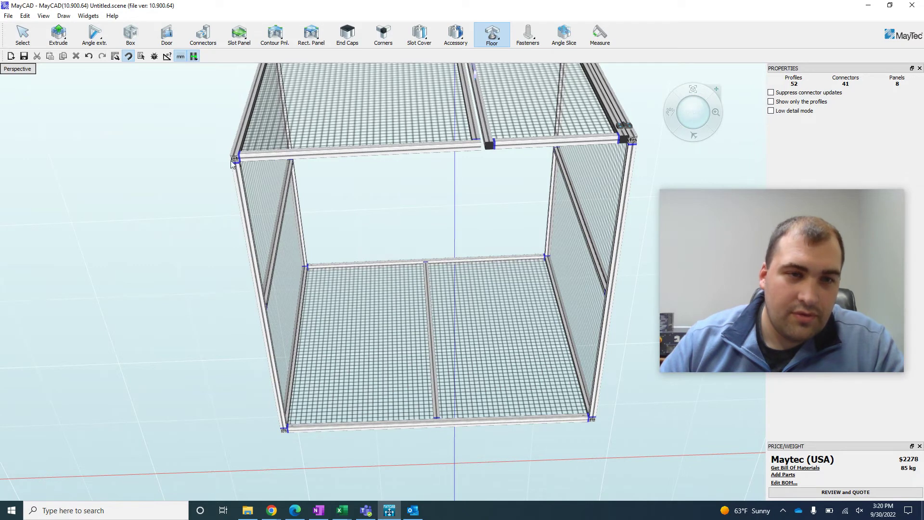
- Place seven levelling feet: three at bottom corners and four at bottom-rail midpoints
{"action": "left_click", "coordinate": [233, 160]}
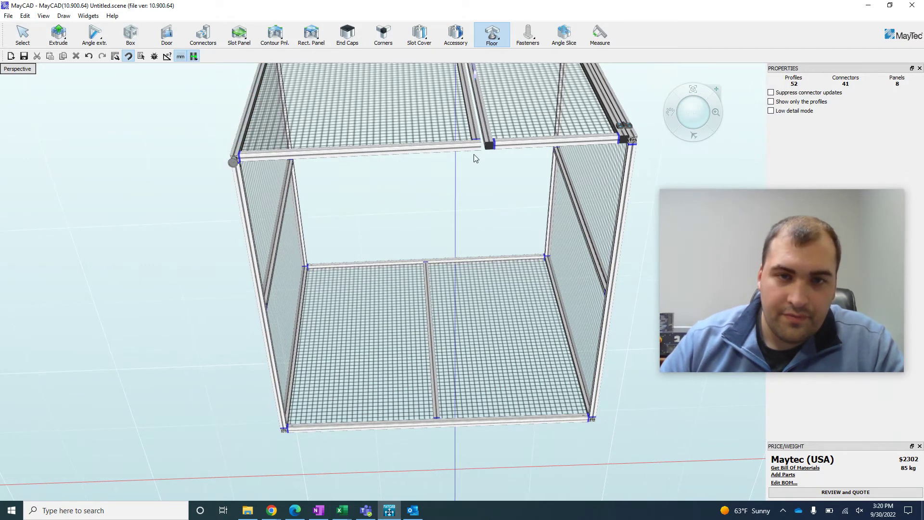
{"action": "left_click", "coordinate": [475, 149]}
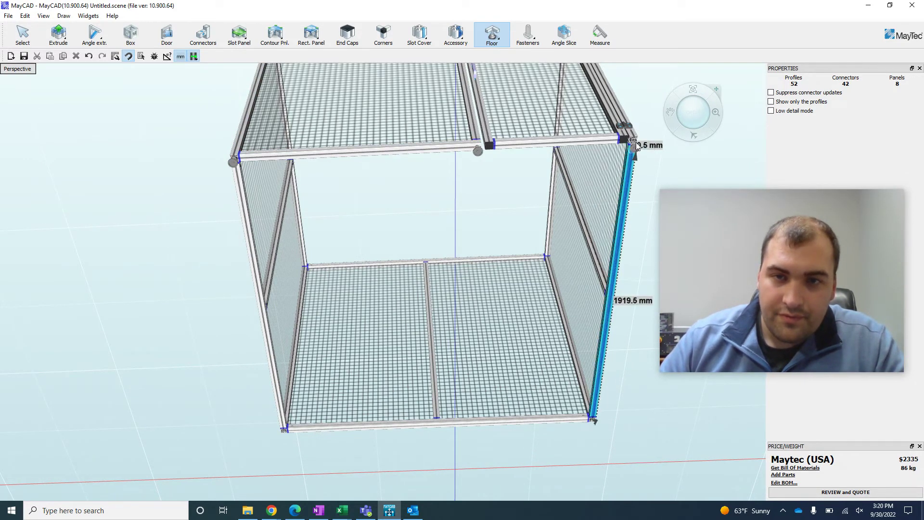
{"action": "left_click", "coordinate": [599, 307]}
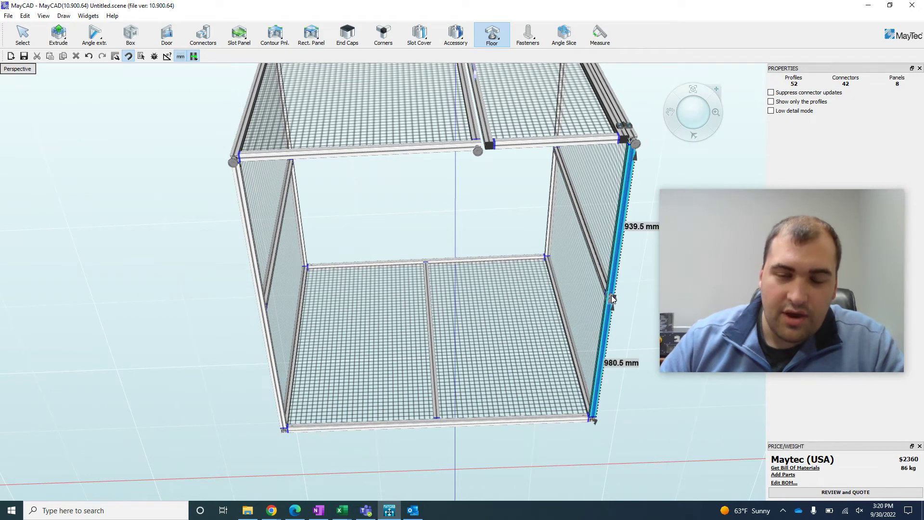
{"action": "left_click", "coordinate": [612, 301]}
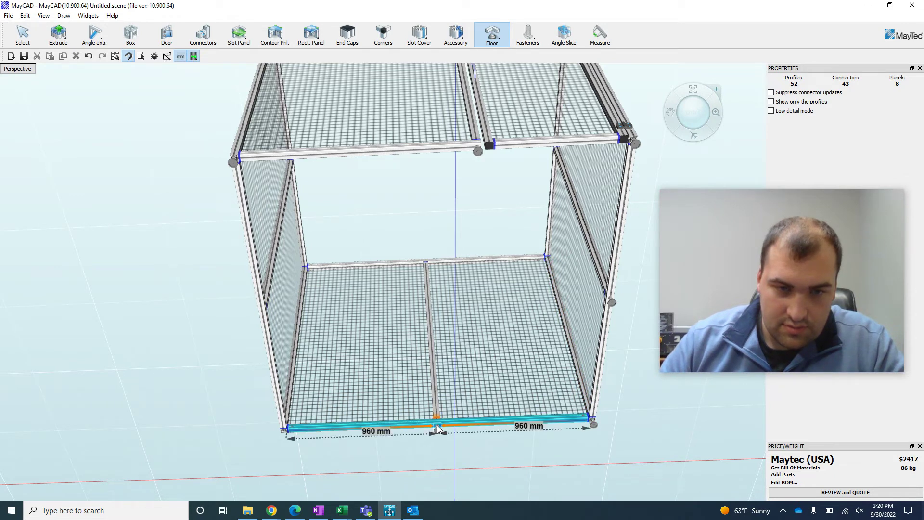
{"action": "left_click", "coordinate": [437, 430]}
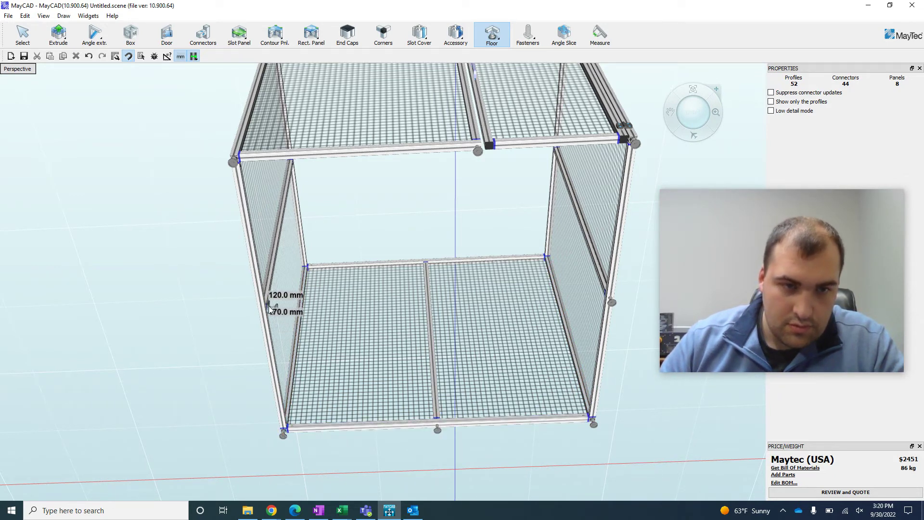
{"action": "left_click", "coordinate": [260, 320]}
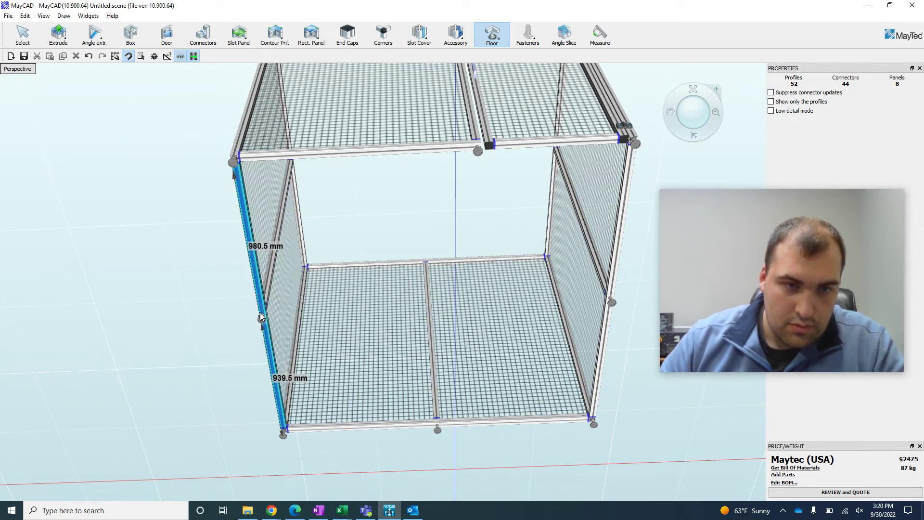
{"action": "left_click", "coordinate": [536, 139]}
{"action": "mouse_move", "coordinate": [536, 139]}
{"action": "middle_mouse_down"}
{"action": "mouse_move", "coordinate": [655, 45]}
{"action": "mouse_move", "coordinate": [656, 9]}
{"action": "middle_mouse_up"}
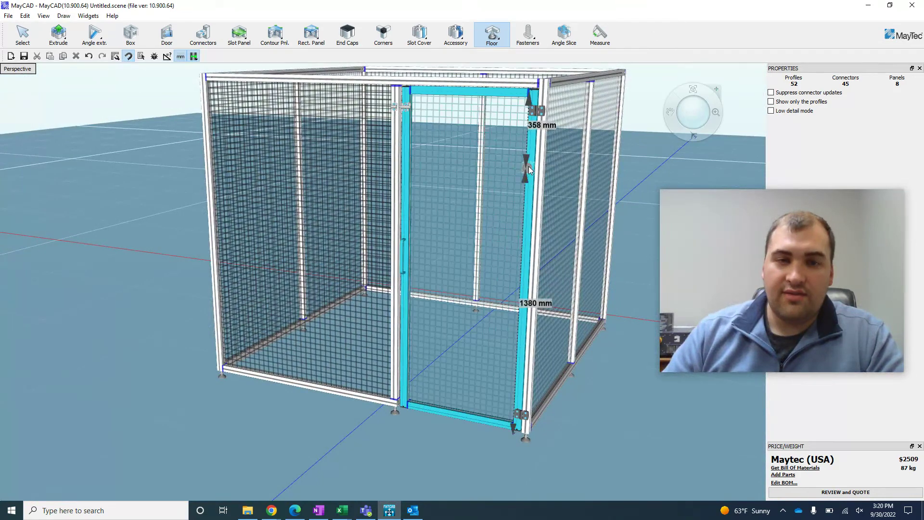
{"action": "scroll", "coordinate": [533, 168], "scroll_direction": "up", "scroll_amount": 2}
{"action": "scroll", "coordinate": [534, 169], "scroll_direction": "down", "scroll_amount": 5}
{"action": "middle_click_drag", "start_coordinate": [521, 169], "coordinate": [277, 188]}
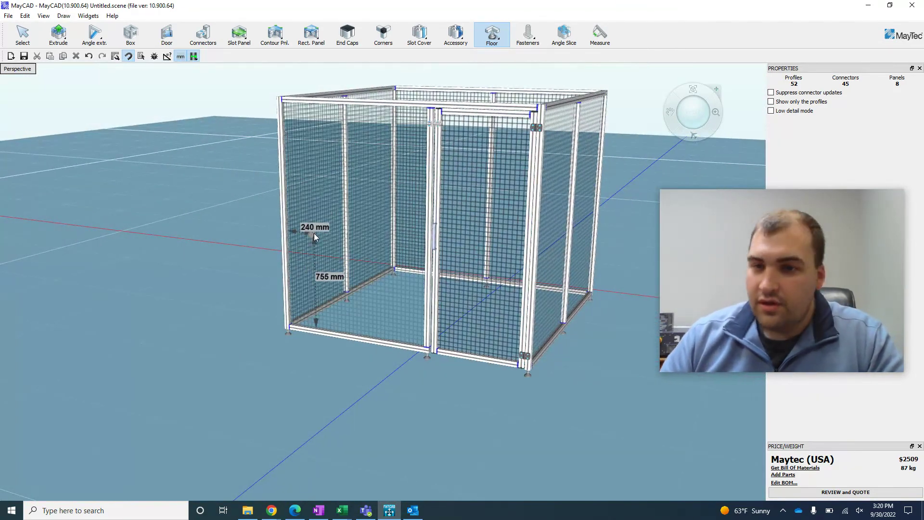